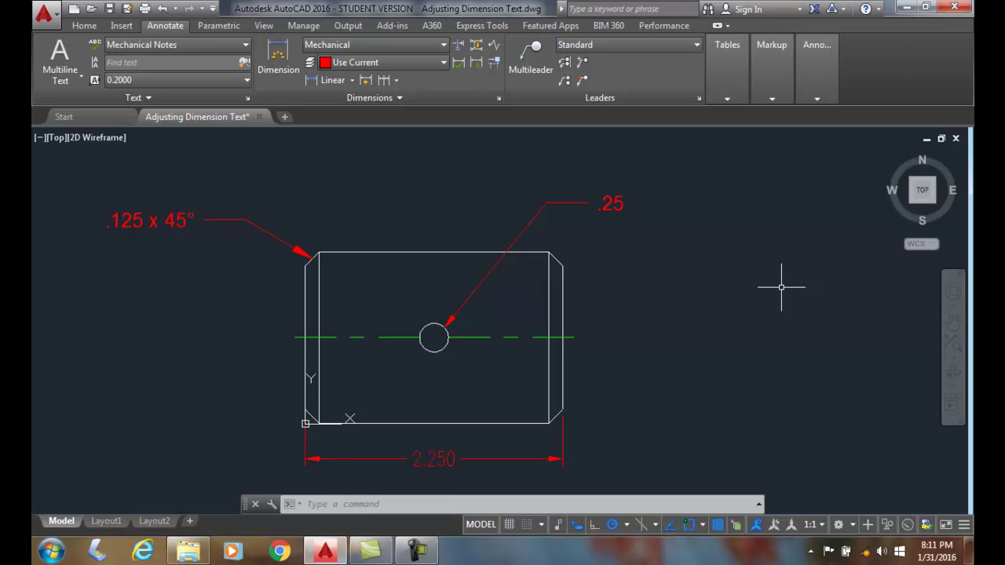
# Start a linear dimension on the rectangle's right edge and open its 1.500 text with Mtext
pyautogui.click(322, 81)
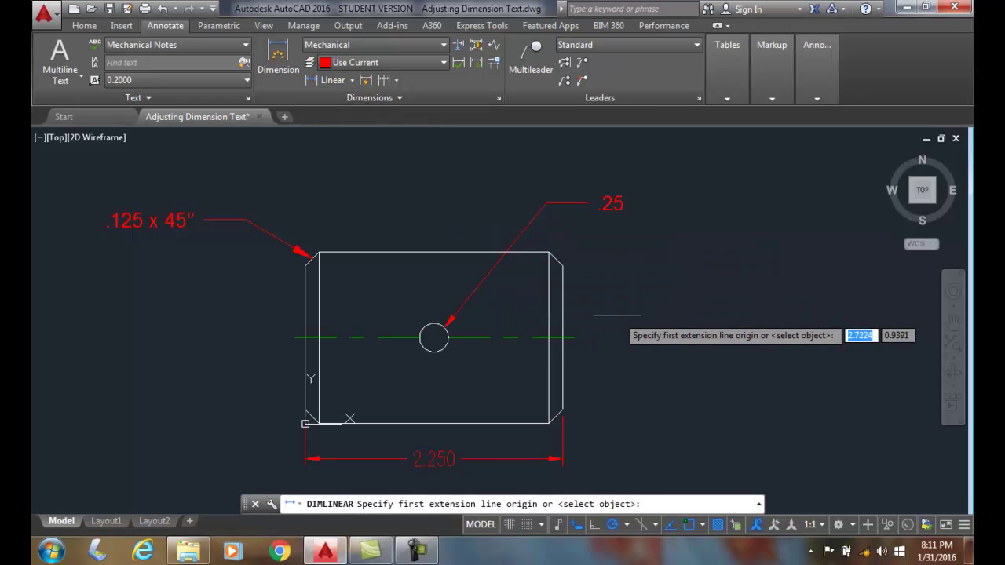
pyautogui.press('Return')
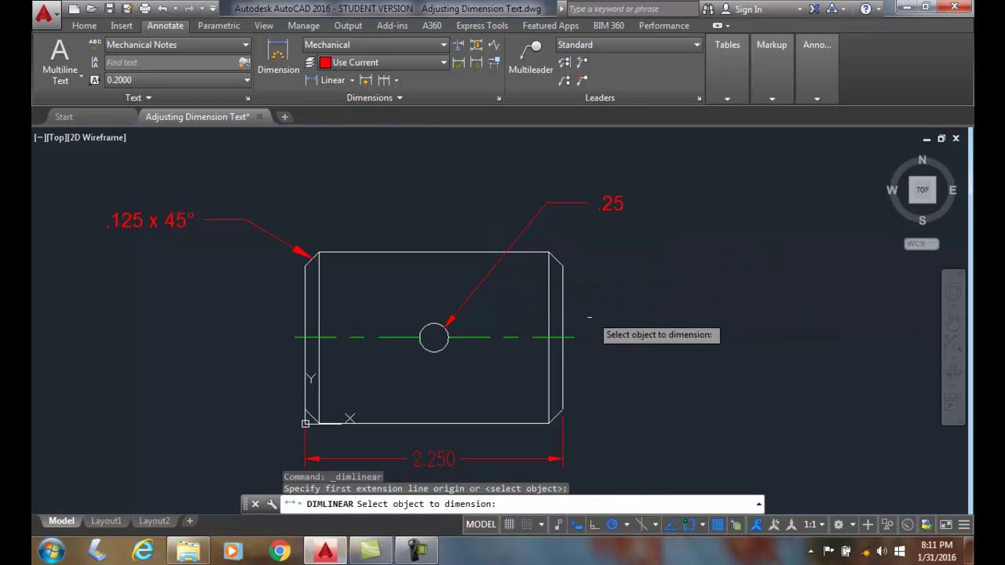
pyautogui.click(548, 308)
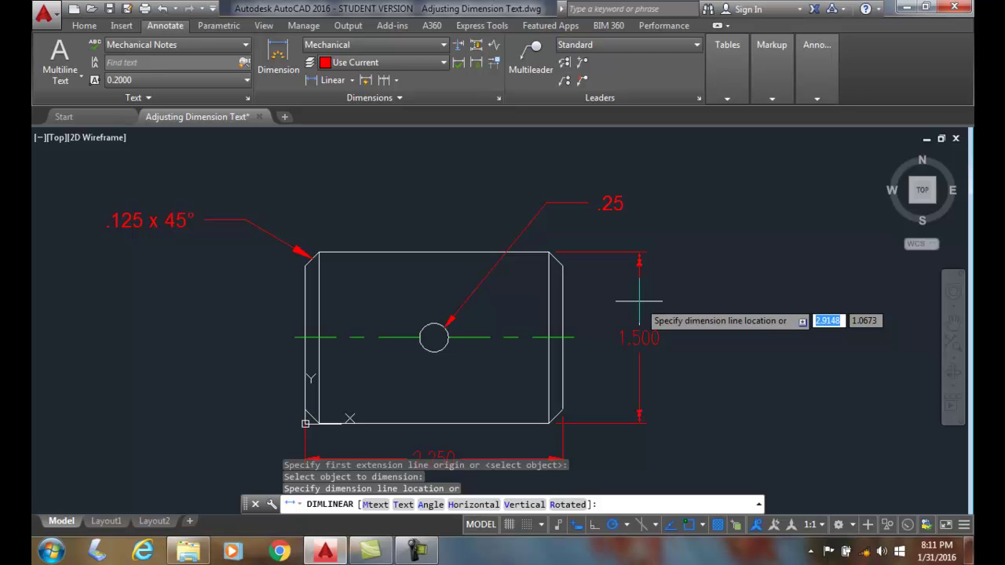
pyautogui.click(376, 504)
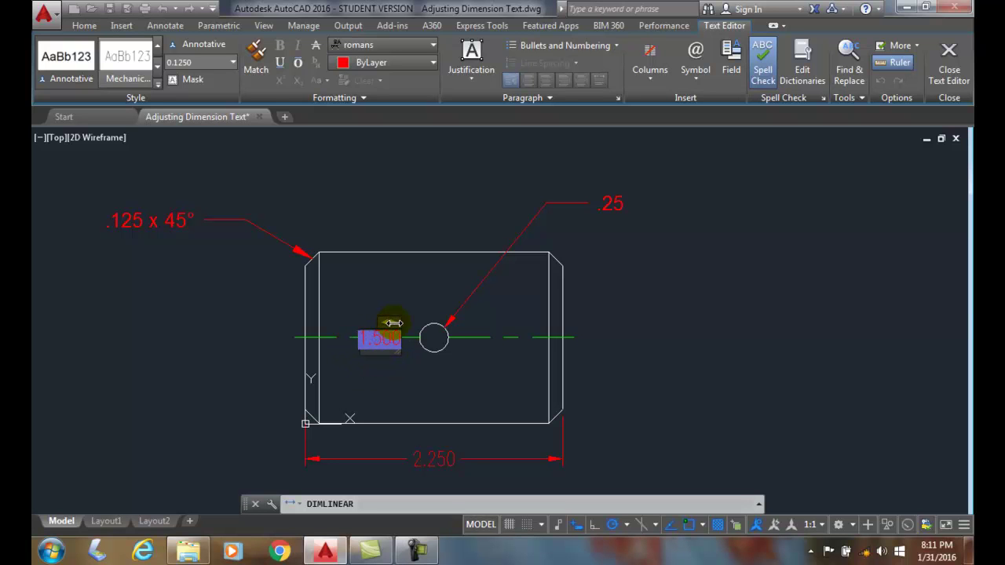
# Insert the Diameter symbol before 1.500 so the dimension text reads ø1.500
pyautogui.moveTo(393, 322); pyautogui.dragTo(569, 339)
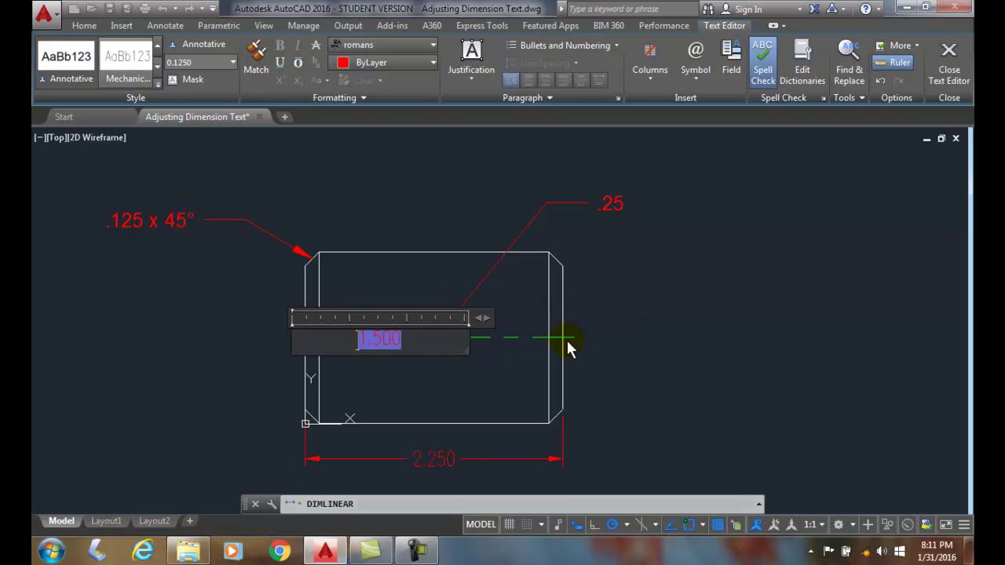
pyautogui.click(394, 311)
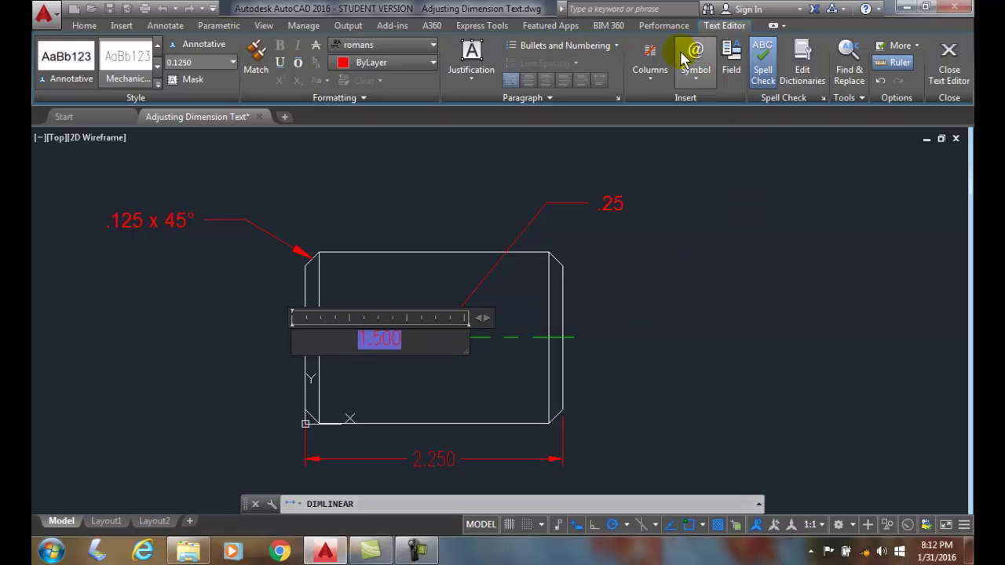
pyautogui.click(695, 79)
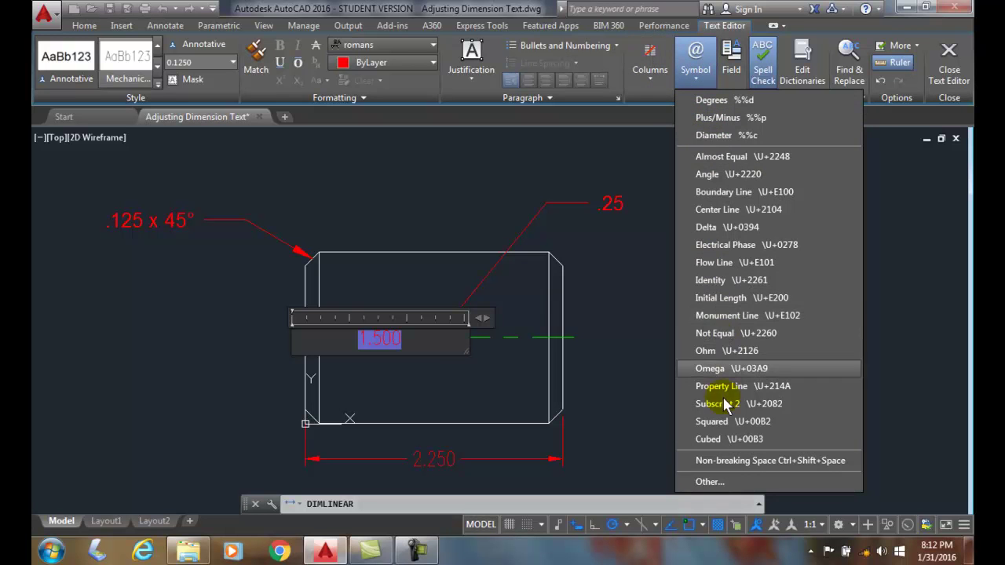
pyautogui.click(730, 136)
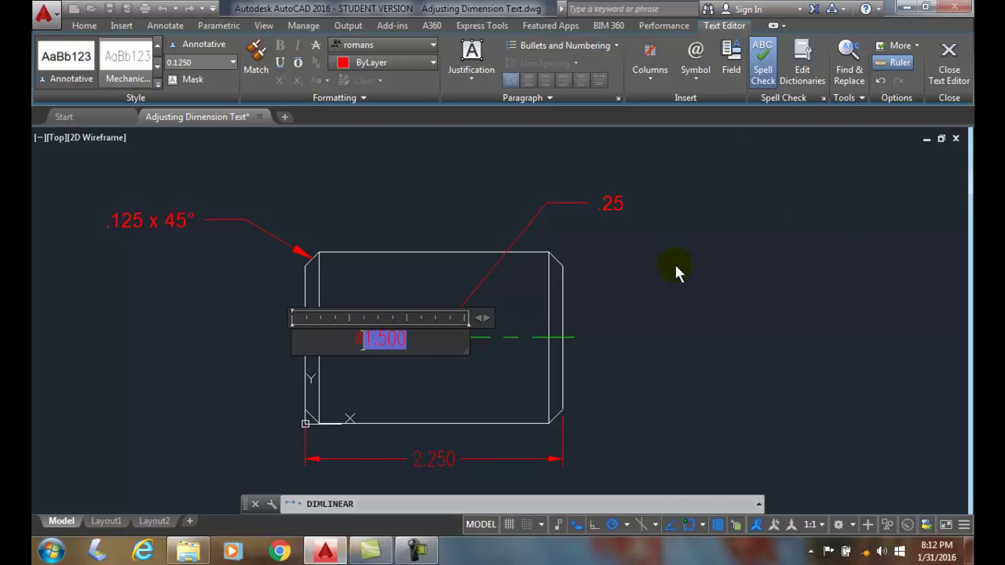
pyautogui.click(956, 71)
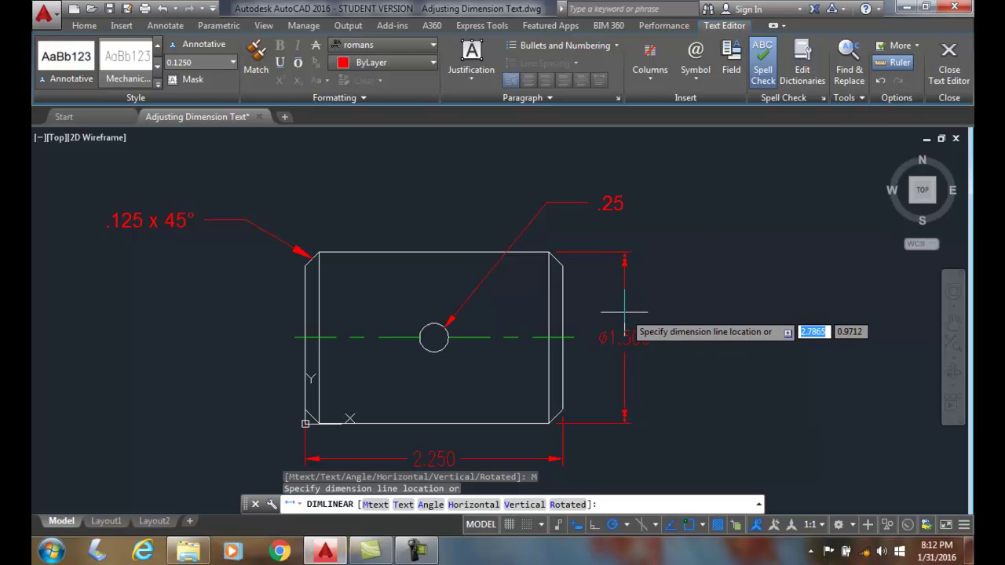
# Place the ø1.500 dimension line just right of the chamfered rectangle
pyautogui.click(624, 312)
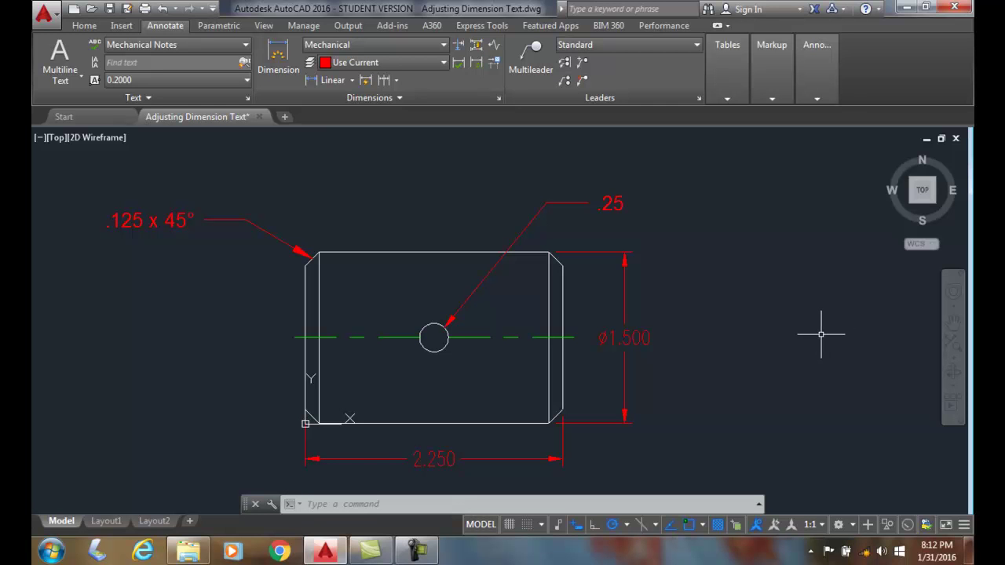
# Dimension the right edge again, open its 1.500 text in a widened editor, and show the symbol list
pyautogui.click(328, 80)
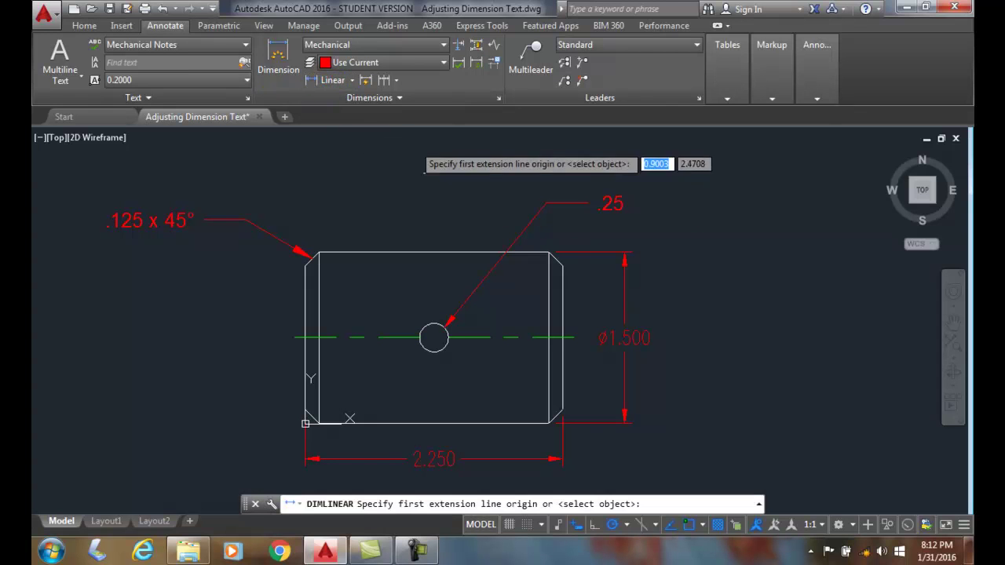
pyautogui.press('Return')
pyautogui.click(547, 311)
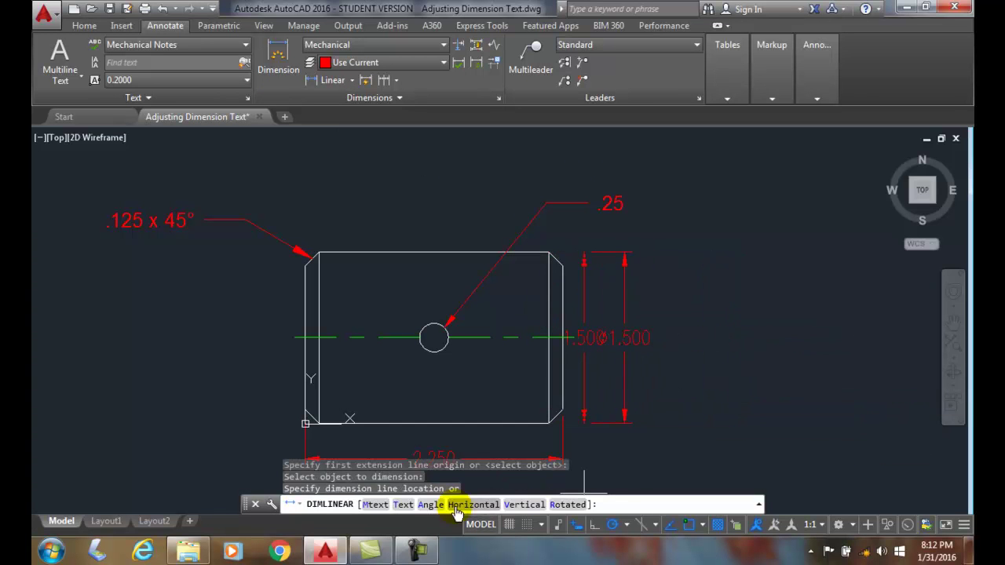
pyautogui.click(374, 504)
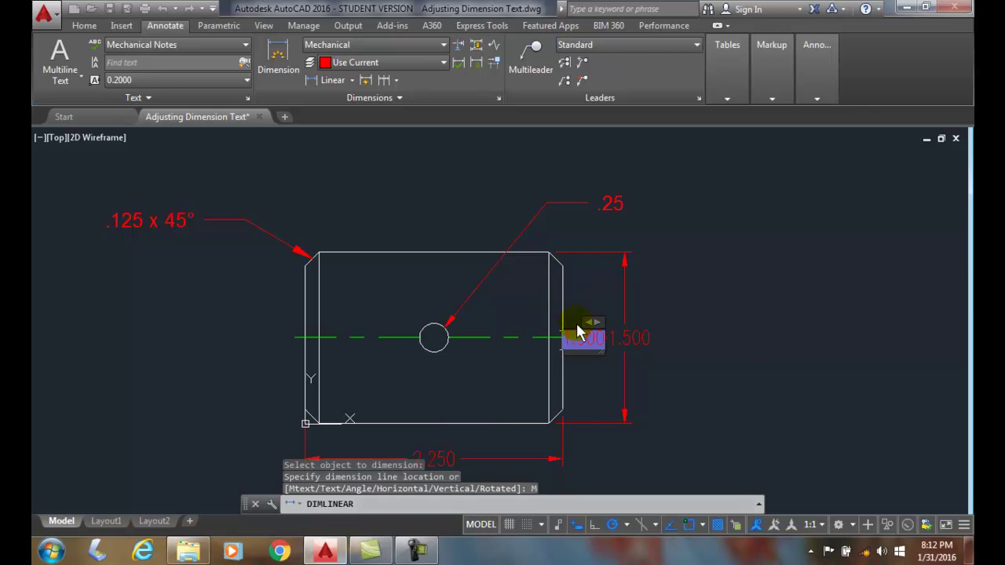
pyautogui.moveTo(601, 319); pyautogui.dragTo(748, 329)
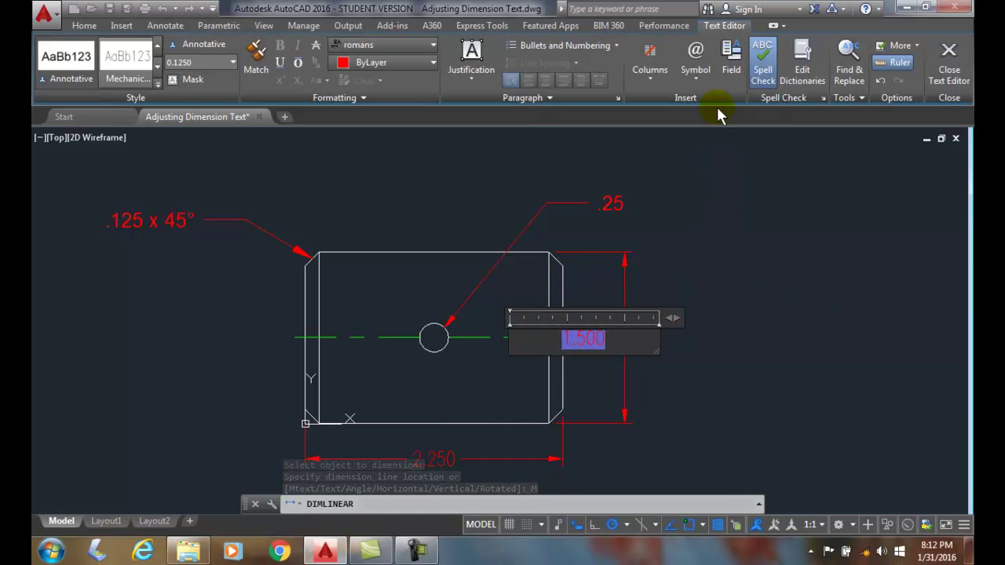
pyautogui.click(697, 82)
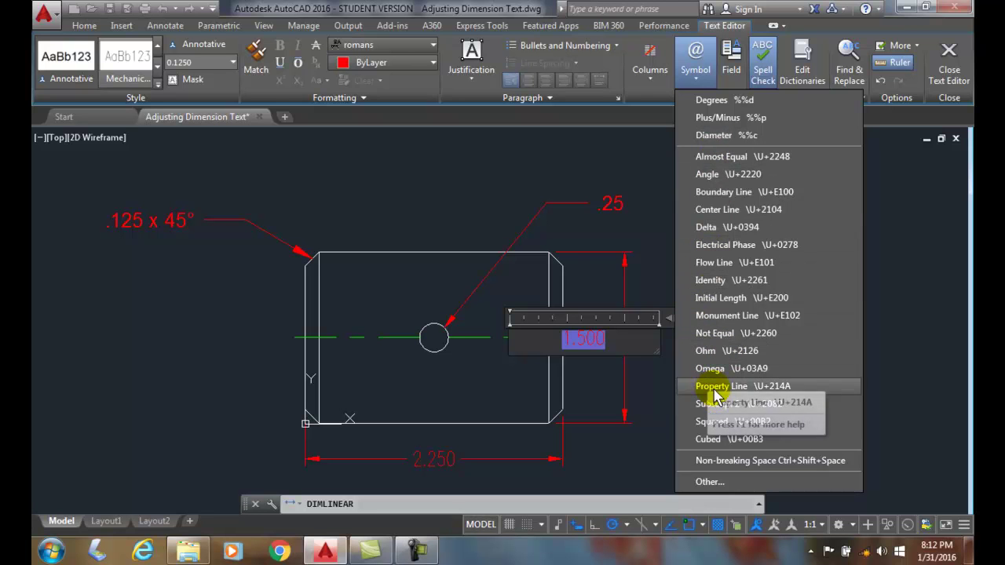
# Browse the GDT and other fonts in Character Map, leave Arial selected, and return to the drawing
pyautogui.click(718, 475)
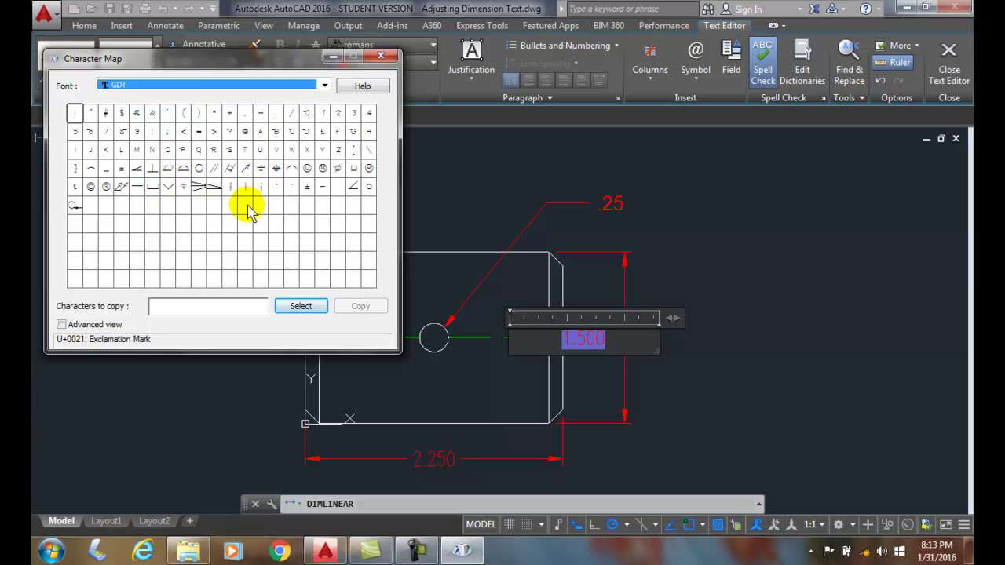
pyautogui.click(154, 189)
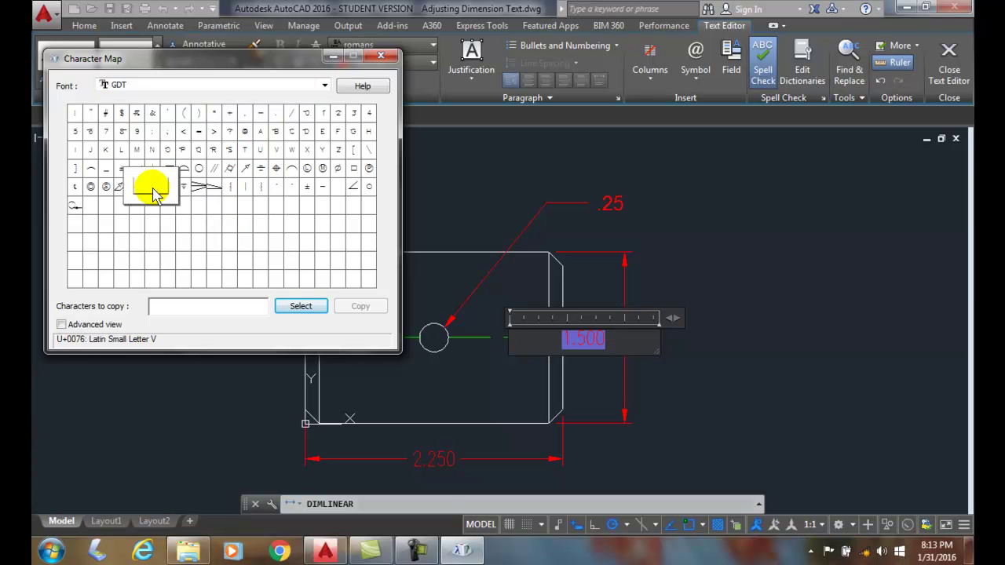
pyautogui.click(325, 88)
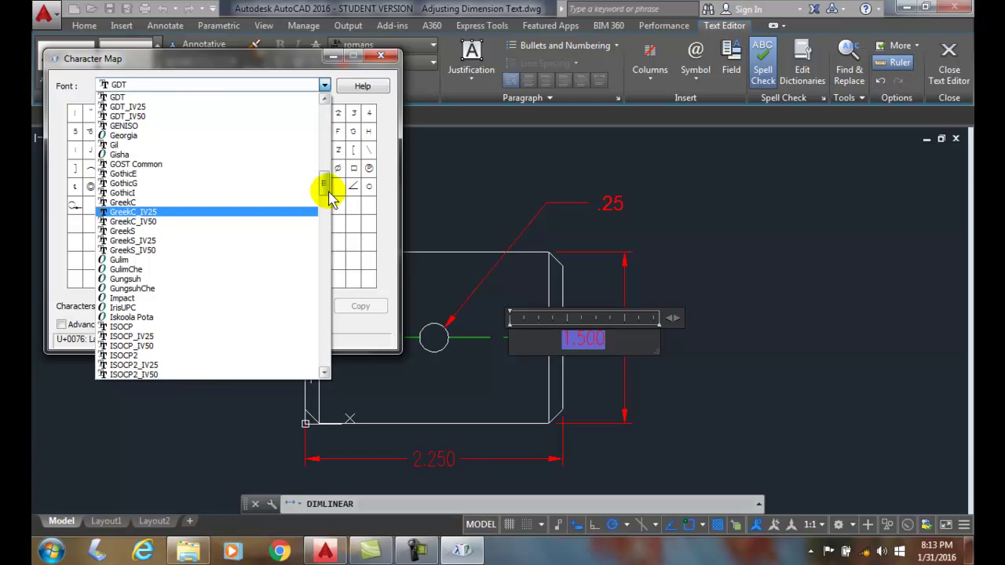
pyautogui.moveTo(329, 195); pyautogui.dragTo(336, 117)
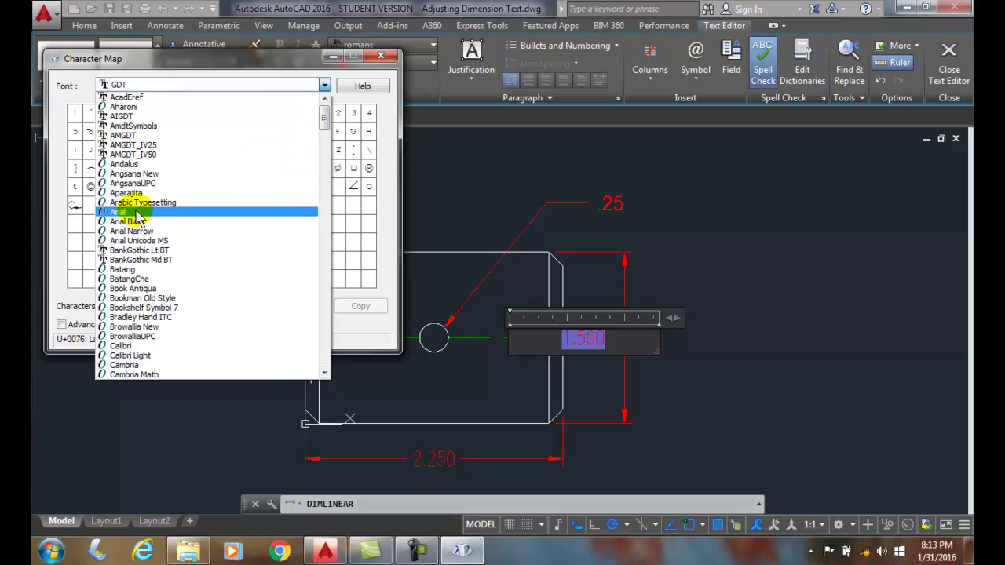
pyautogui.click(235, 212)
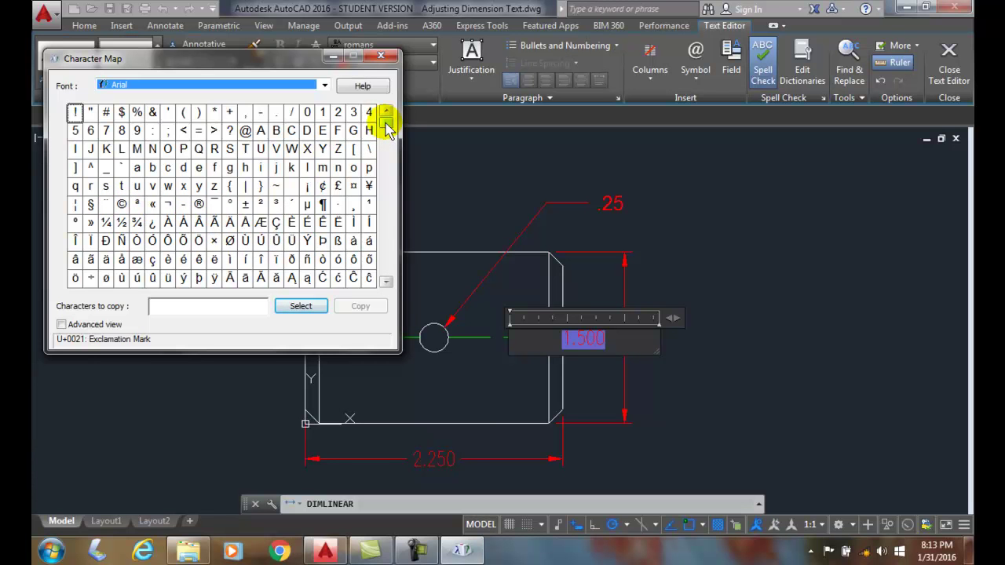
pyautogui.moveTo(384, 123); pyautogui.dragTo(391, 173)
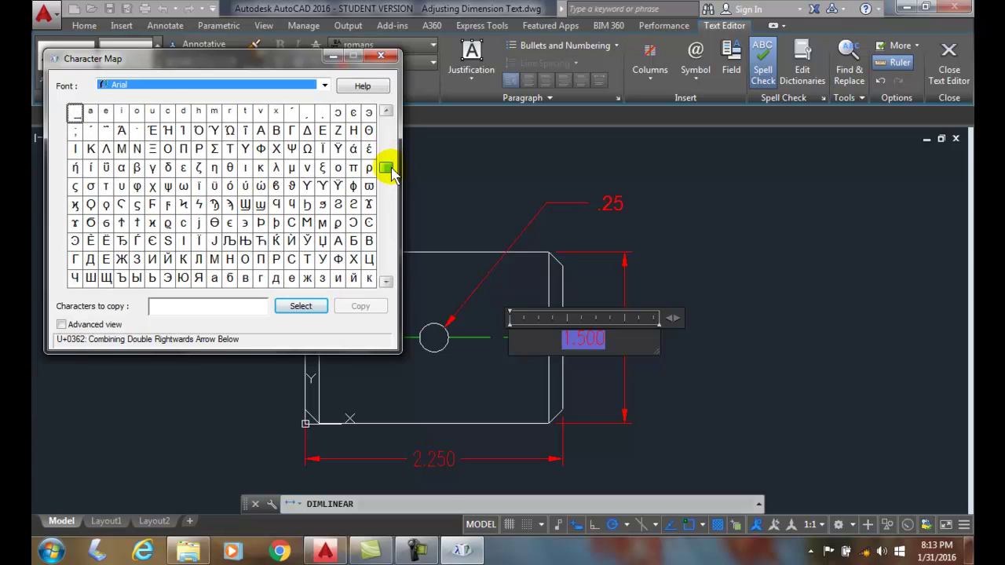
pyautogui.click(324, 85)
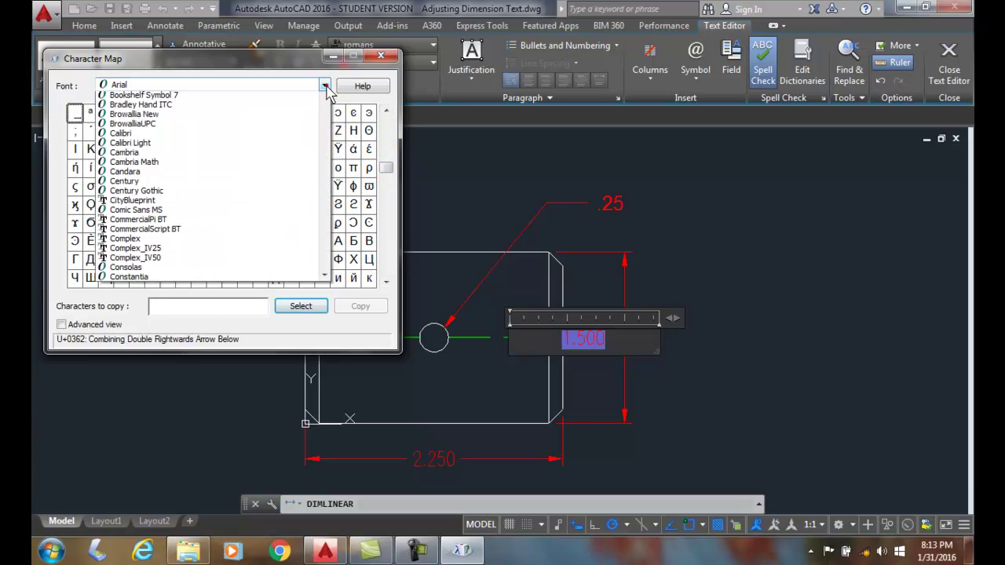
pyautogui.moveTo(323, 156); pyautogui.dragTo(330, 128)
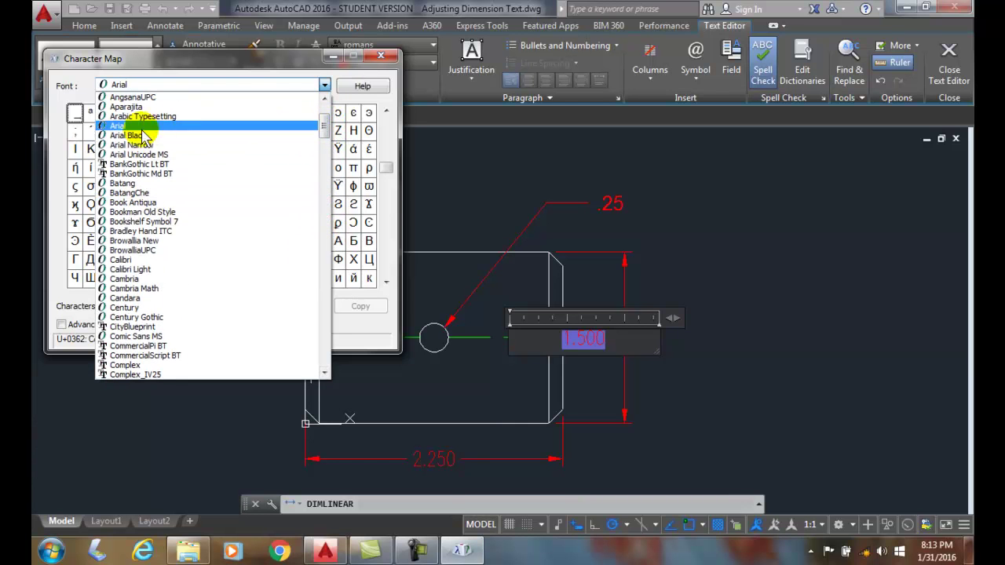
pyautogui.click(389, 140)
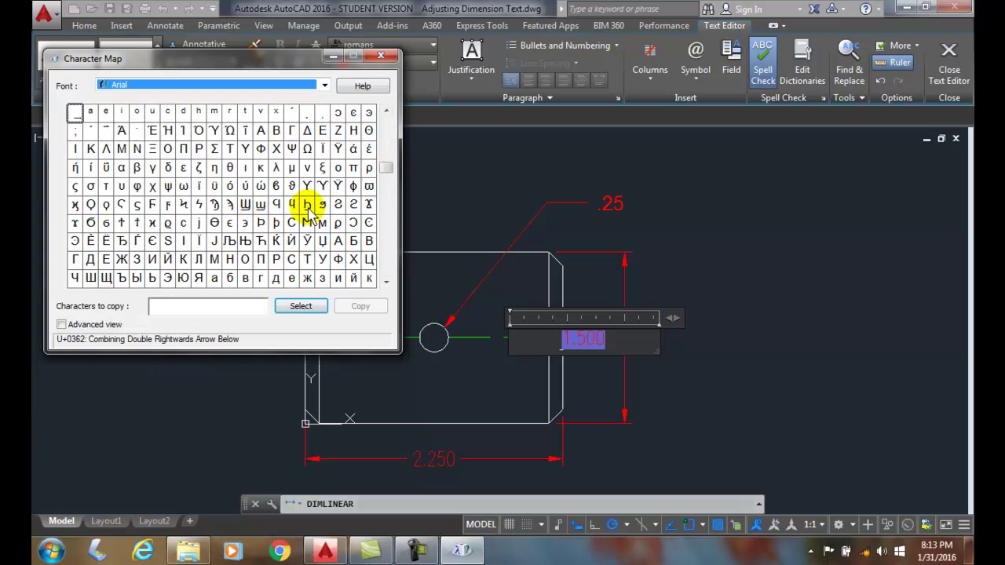
pyautogui.click(552, 334)
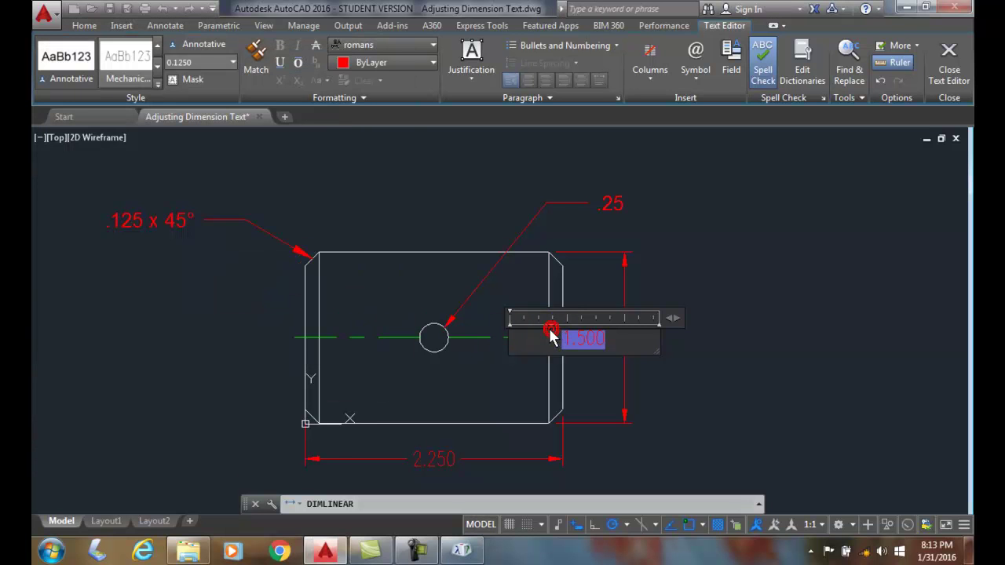
# Copy the GDT font's 'v' diameter character to the clipboard from Character Map
pyautogui.click(694, 72)
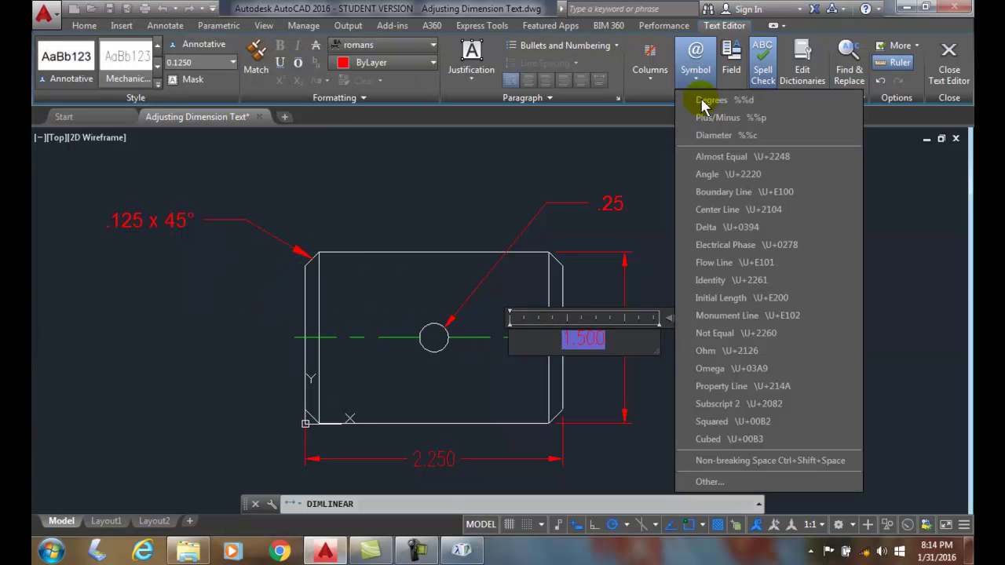
pyautogui.click(732, 482)
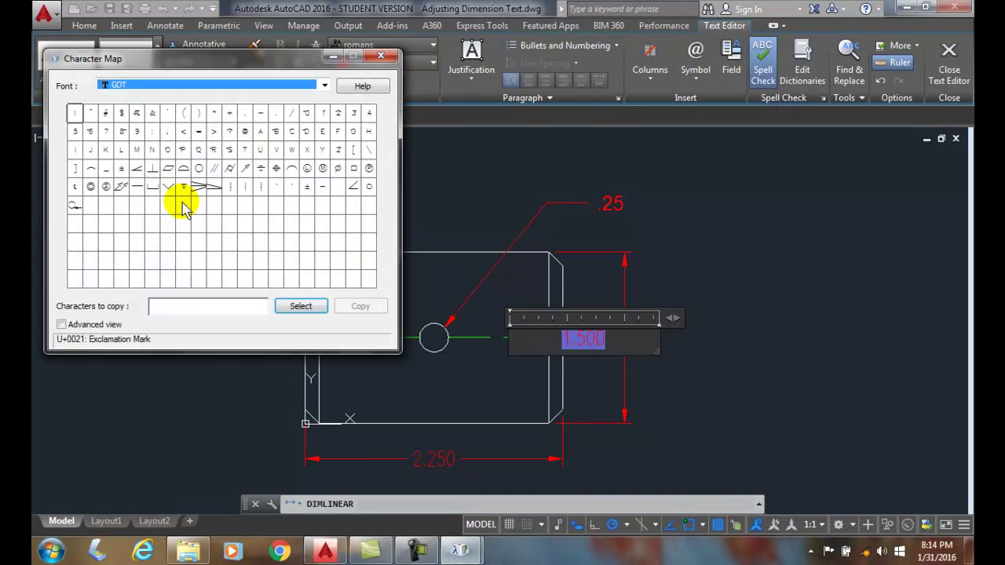
pyautogui.click(149, 189)
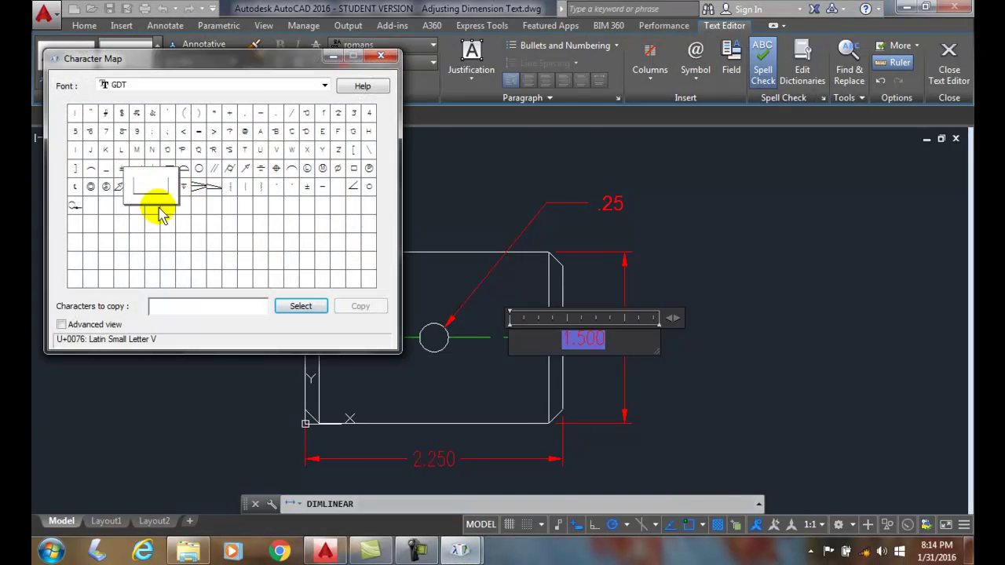
pyautogui.click(298, 307)
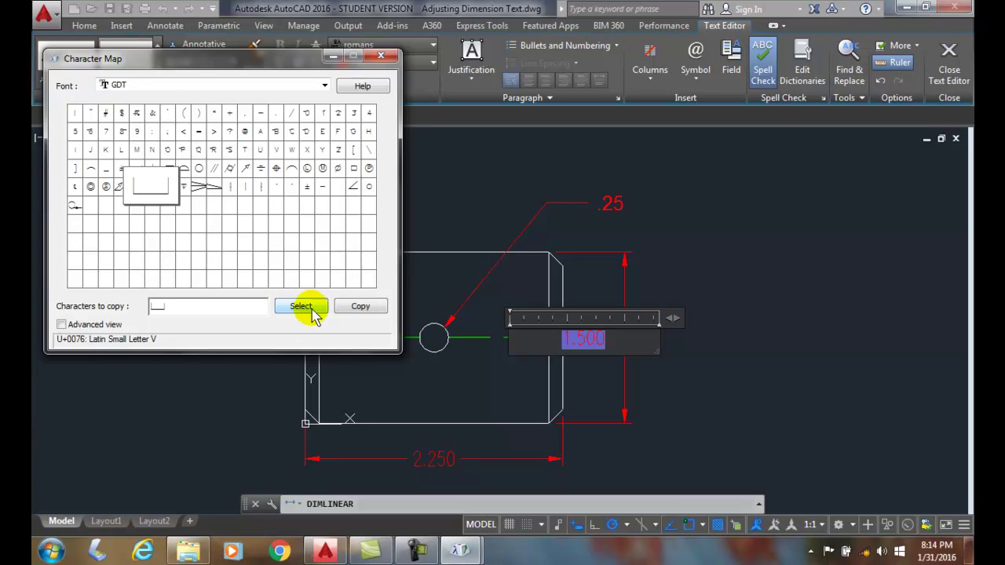
pyautogui.click(355, 309)
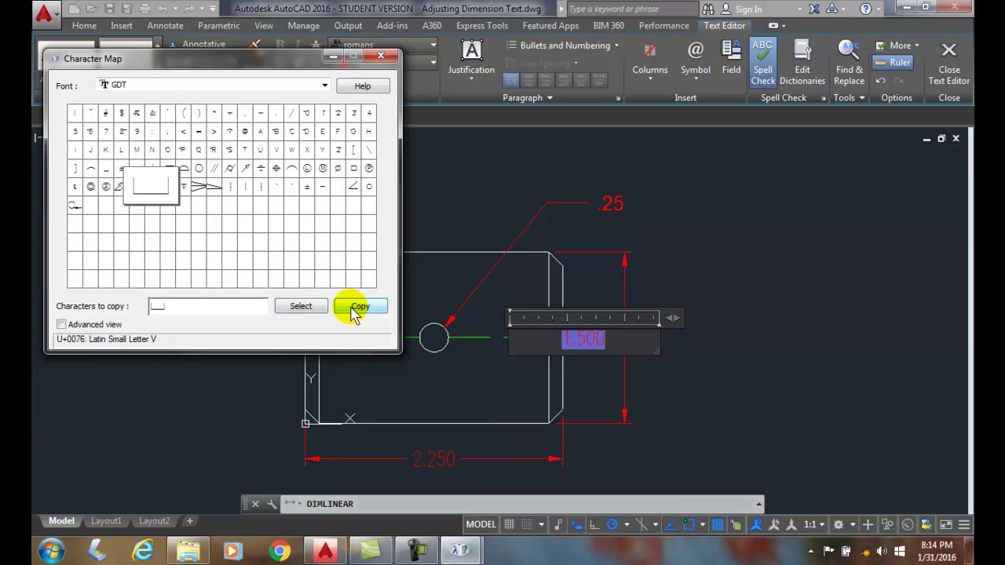
pyautogui.click(359, 311)
pyautogui.click(540, 339)
# Paste the copied character before 1.500 and place this dimension right of the ø1.500 one
pyautogui.rightClick(542, 339)
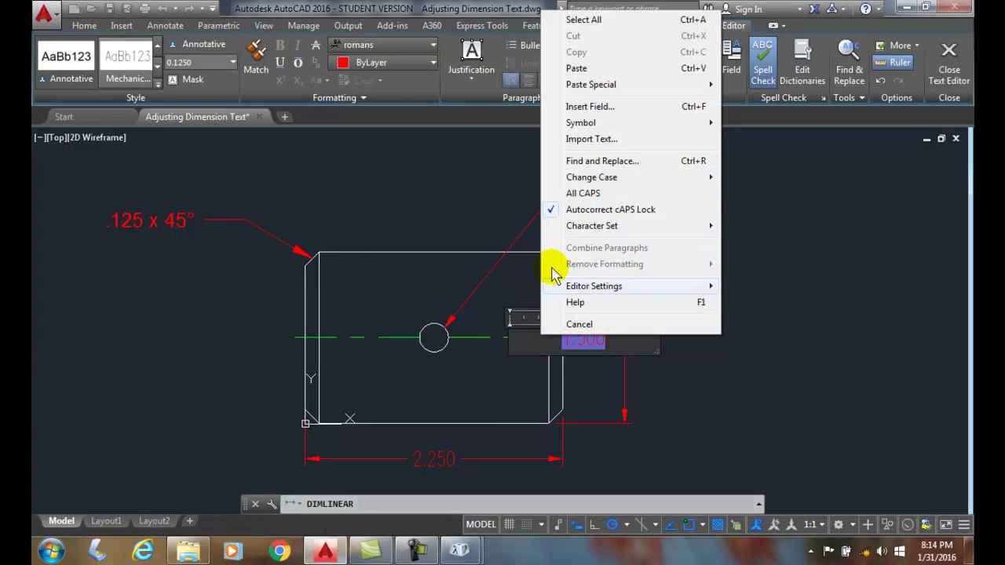
pyautogui.click(577, 68)
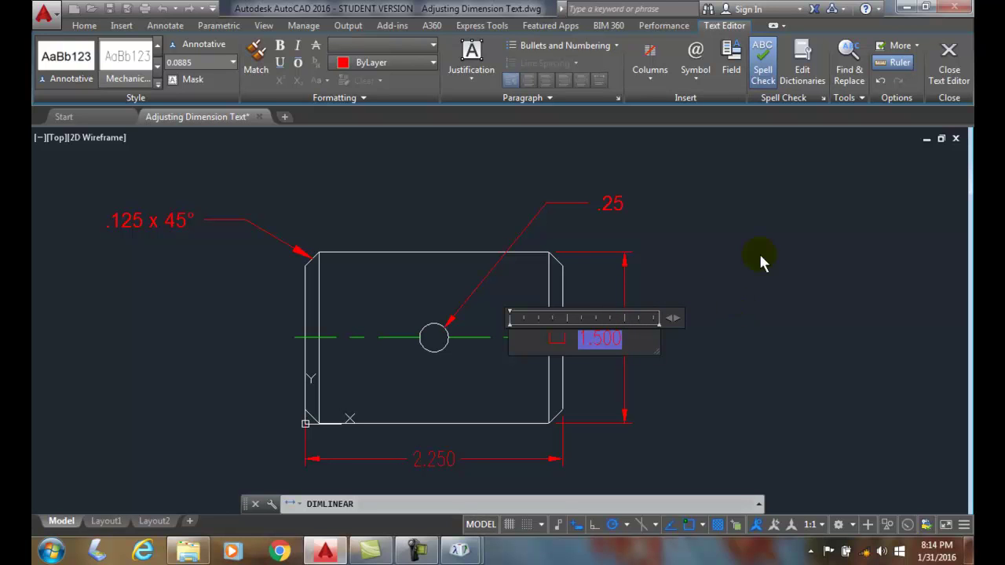
pyautogui.click(949, 63)
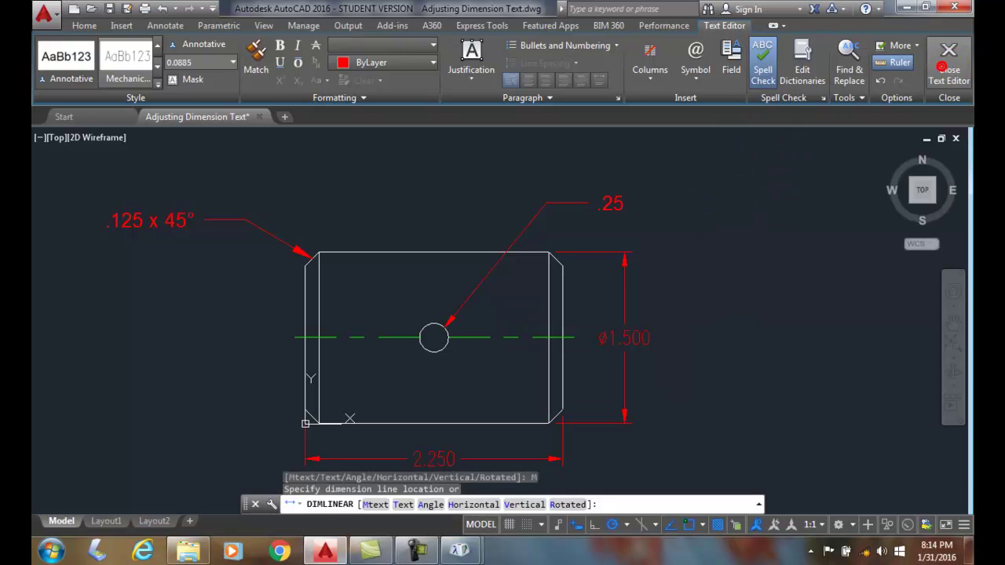
pyautogui.click(714, 297)
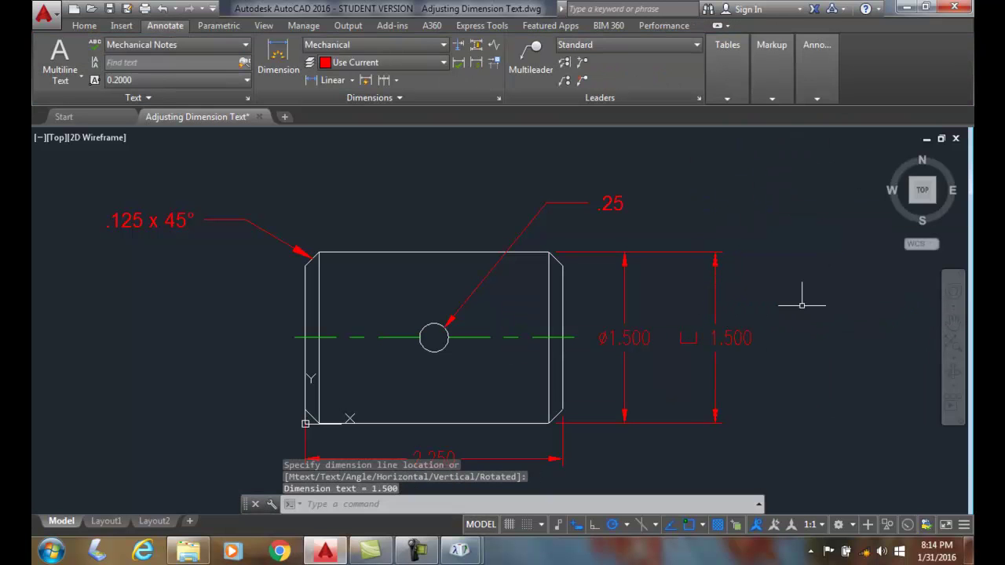
# Erase the extra 1.500 dimension whose symbol shows as a box
pyautogui.click(715, 316)
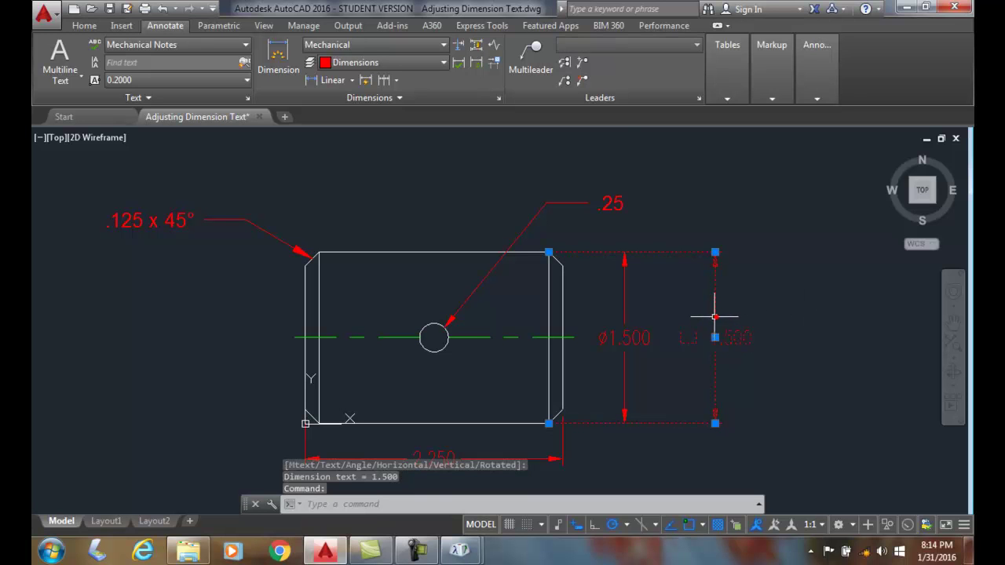
pyautogui.press('Delete')
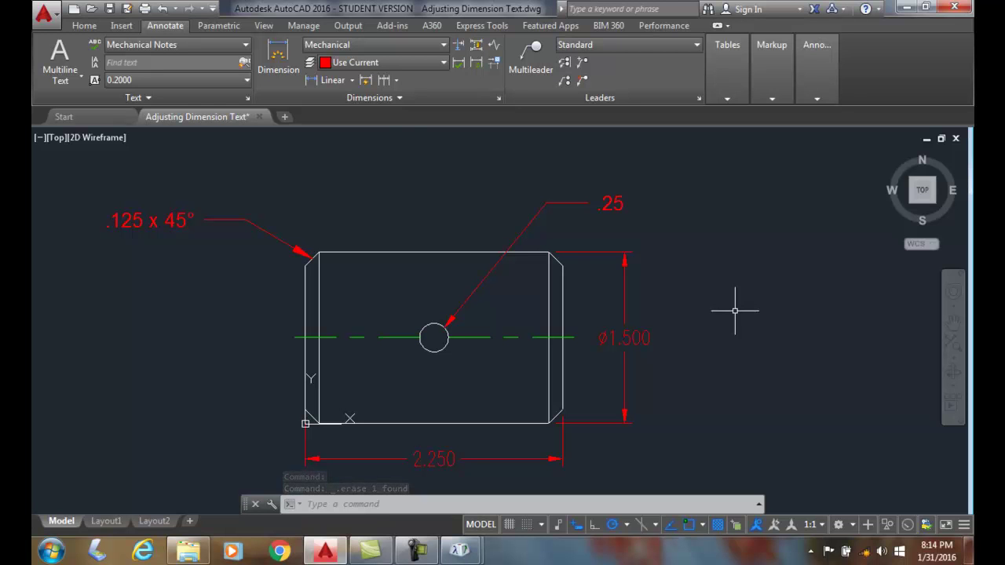
# Begin a new linear dimension on the right vertical edge and open its 1.500 text with Mtext
pyautogui.click(332, 81)
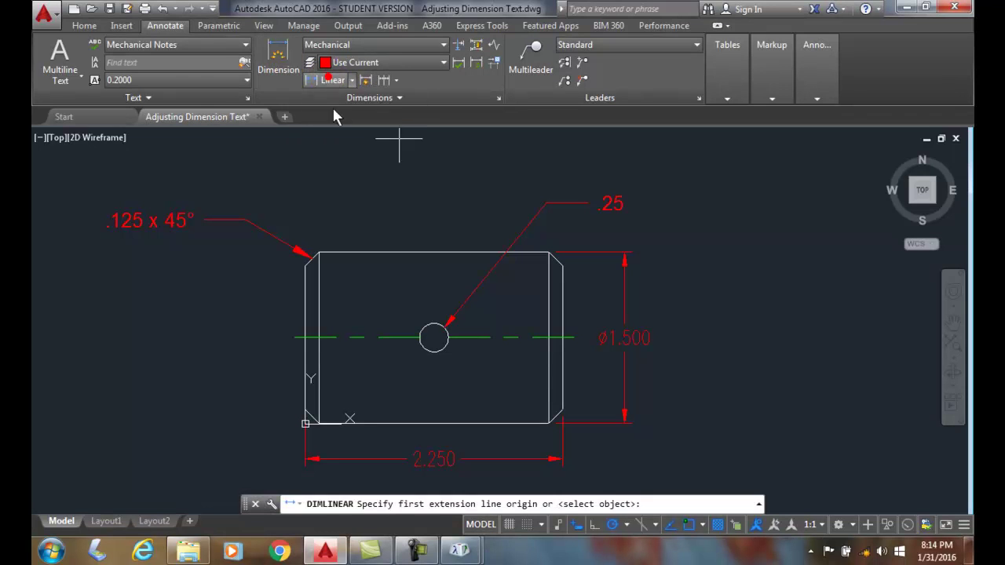
pyautogui.press('Return')
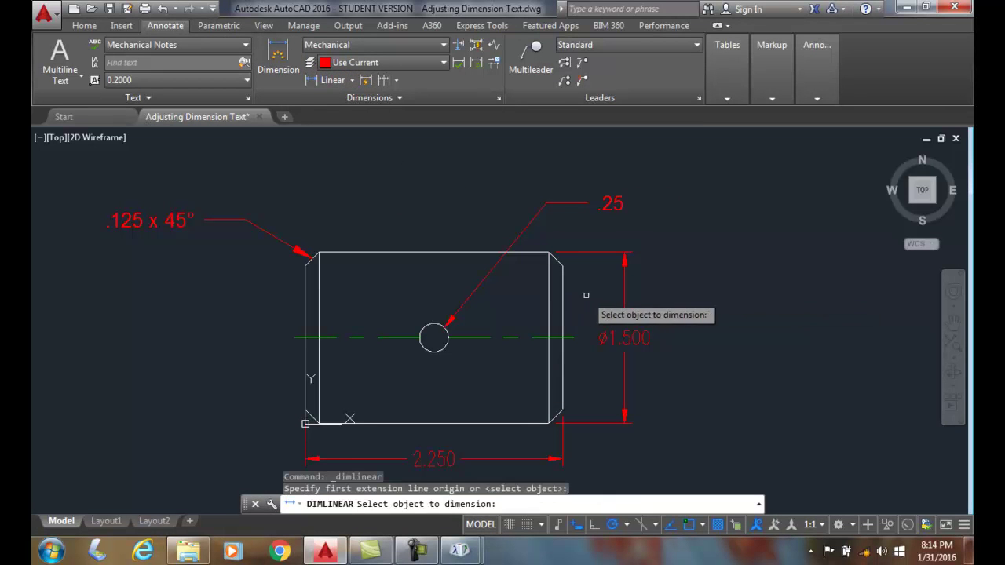
pyautogui.click(548, 303)
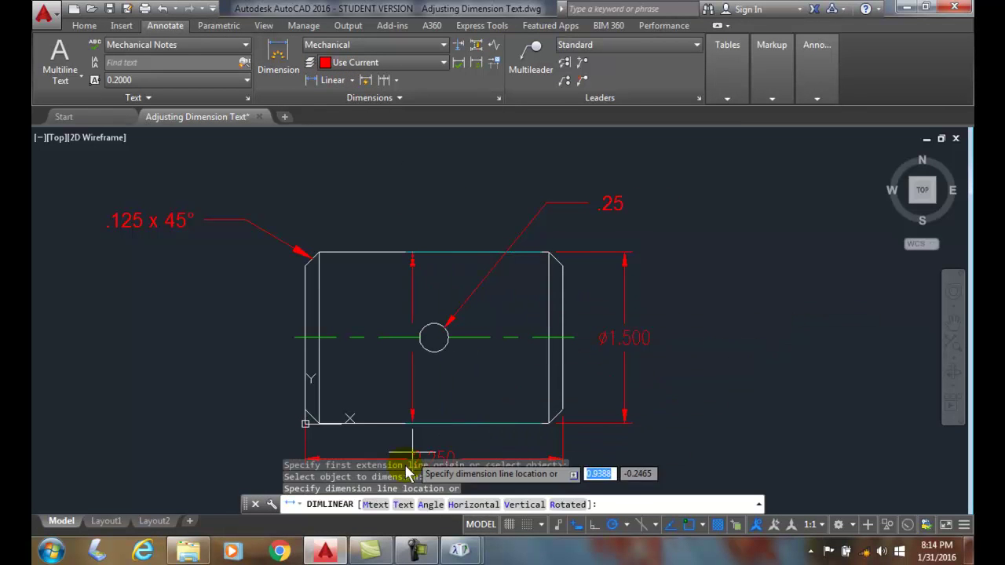
pyautogui.click(374, 504)
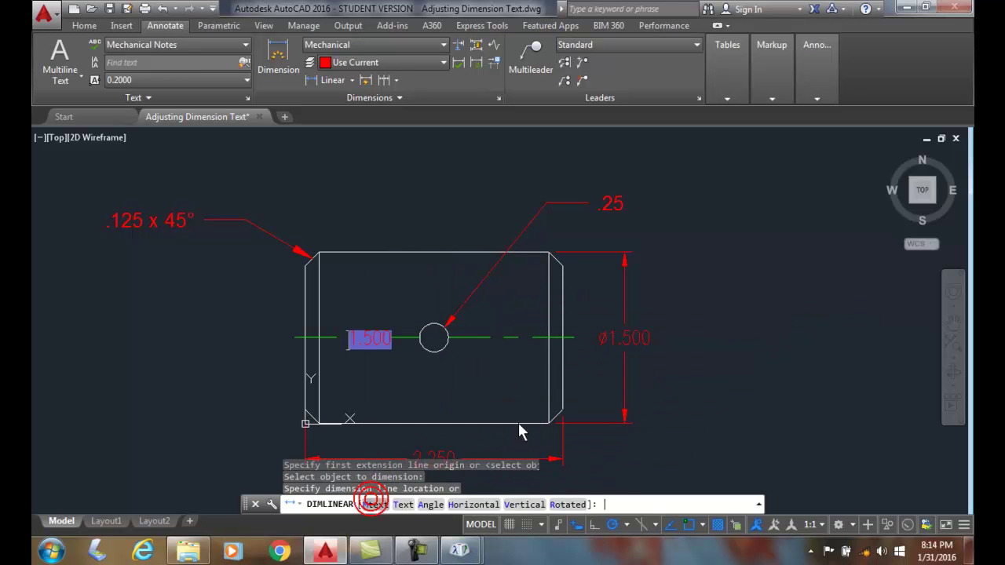